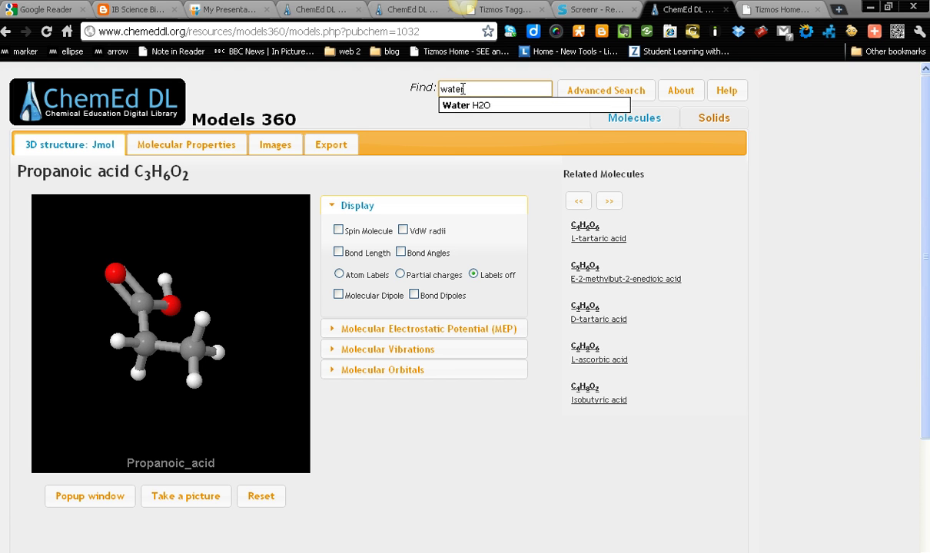
- Load the 'Water H2O' suggestion from the Find box to replace propanoic acid
key(Down)
key(Return)
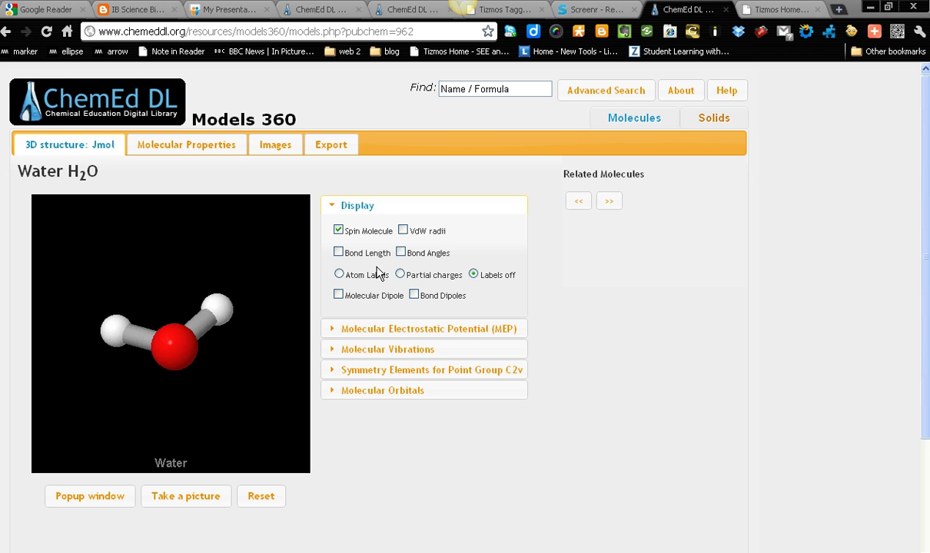
- Briefly show atom labels, then the 0.97 Å O–H bond lengths and H–O–H angle, then hide all three
click(340, 275)
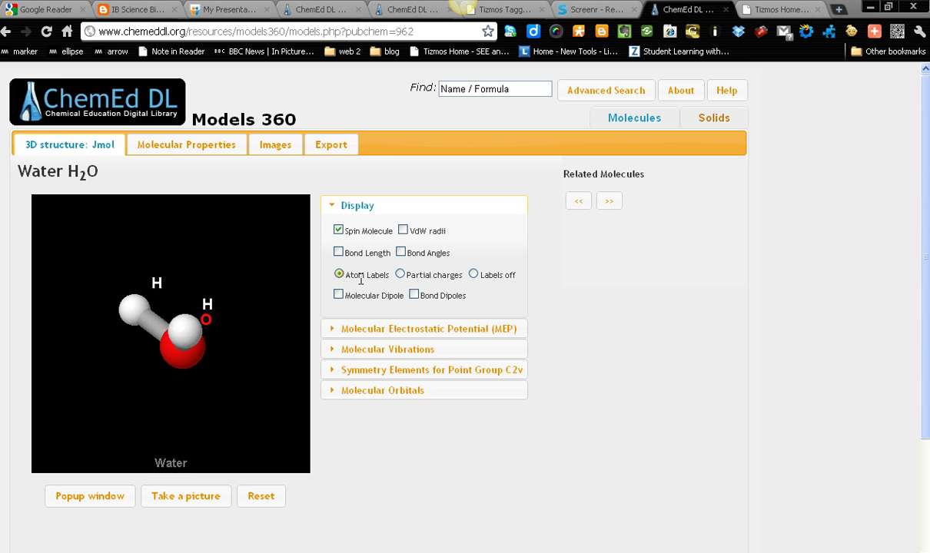
click(474, 276)
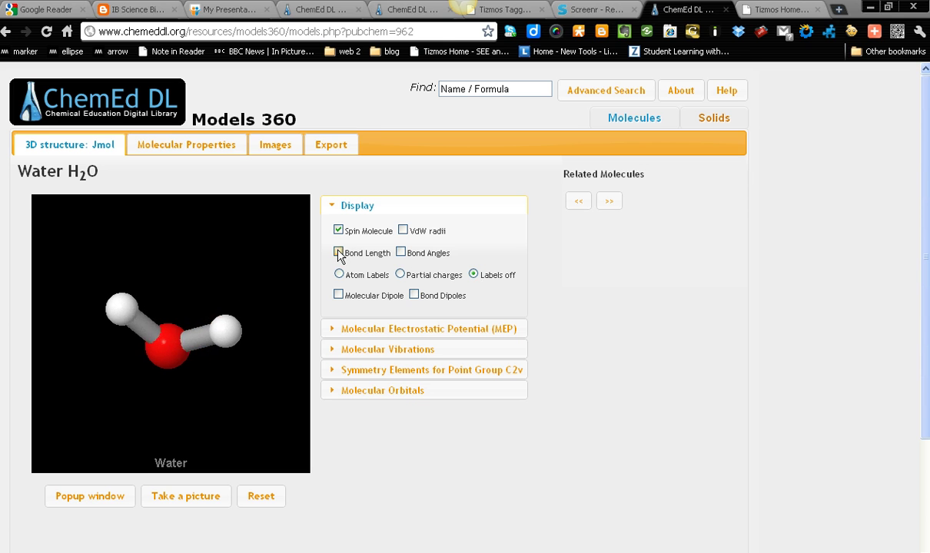
click(339, 253)
click(400, 253)
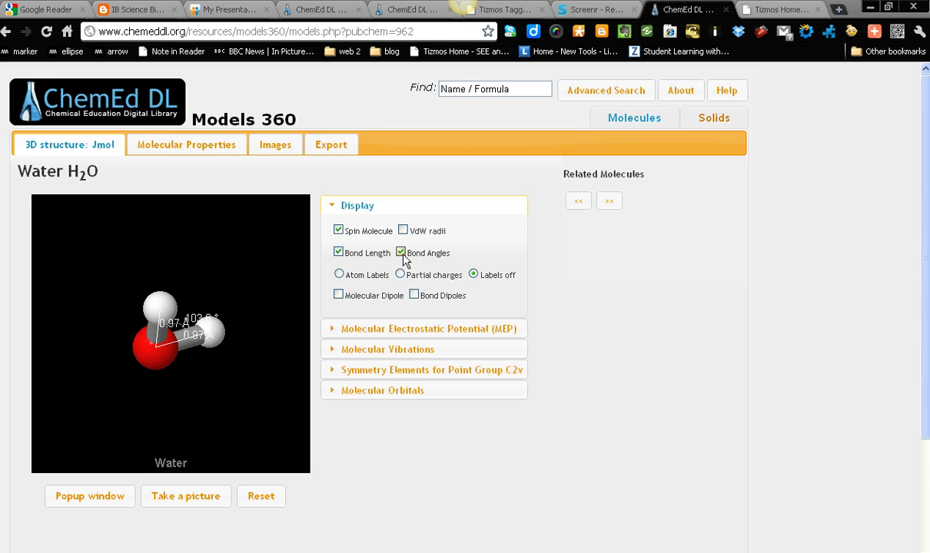
click(339, 252)
click(400, 252)
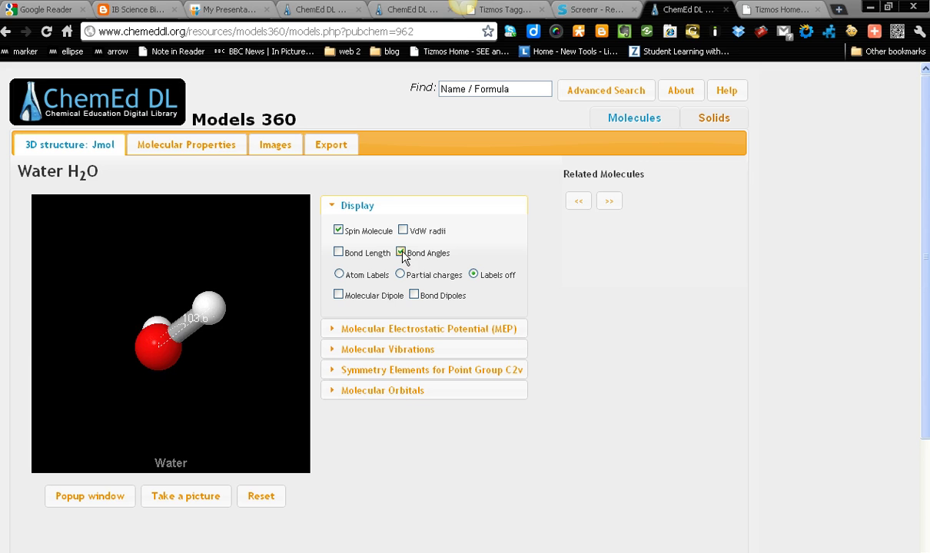
click(339, 296)
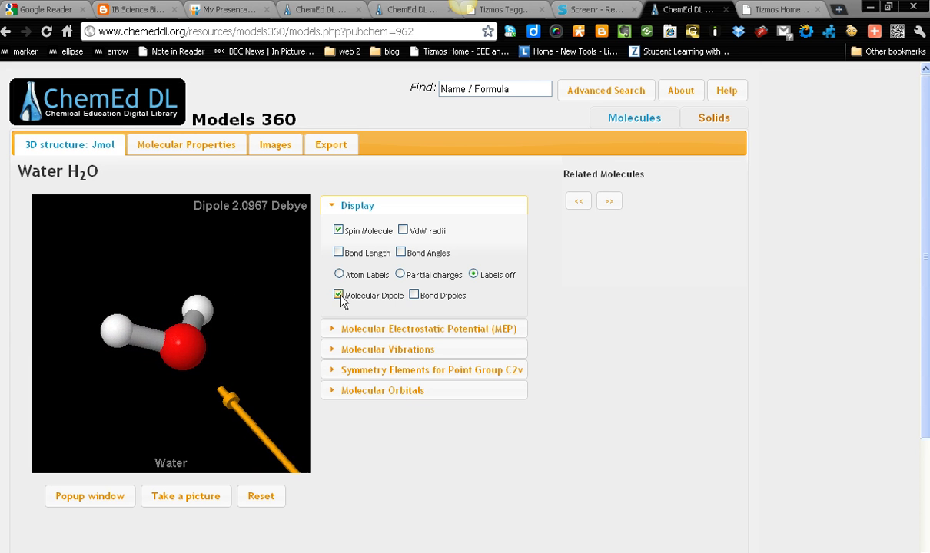
click(414, 295)
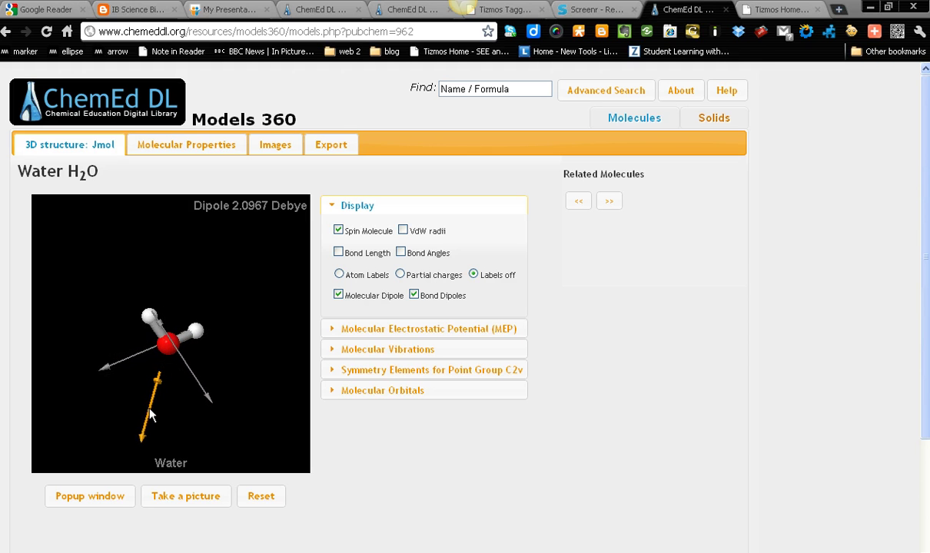
click(339, 295)
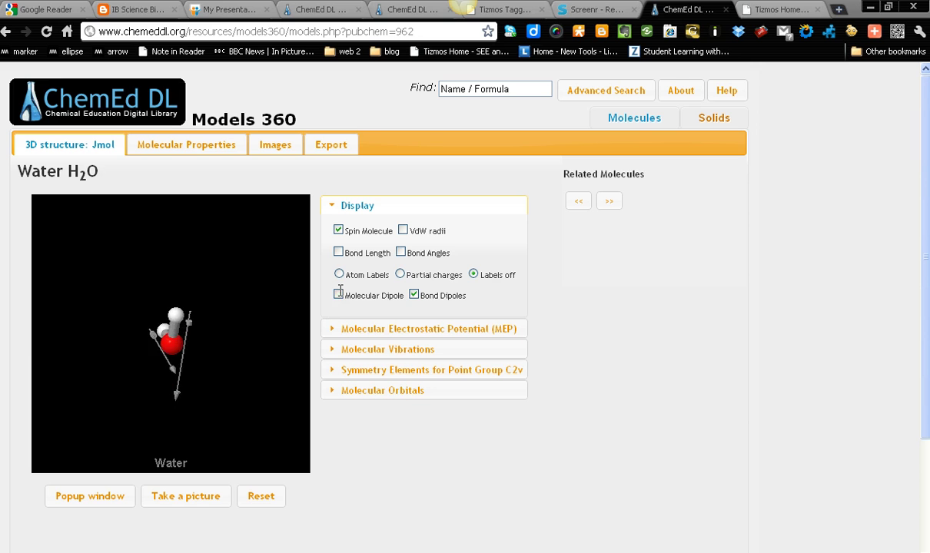
- Open water's IR spectrum from Molecular Vibrations and move and enlarge its window beside the model
click(407, 351)
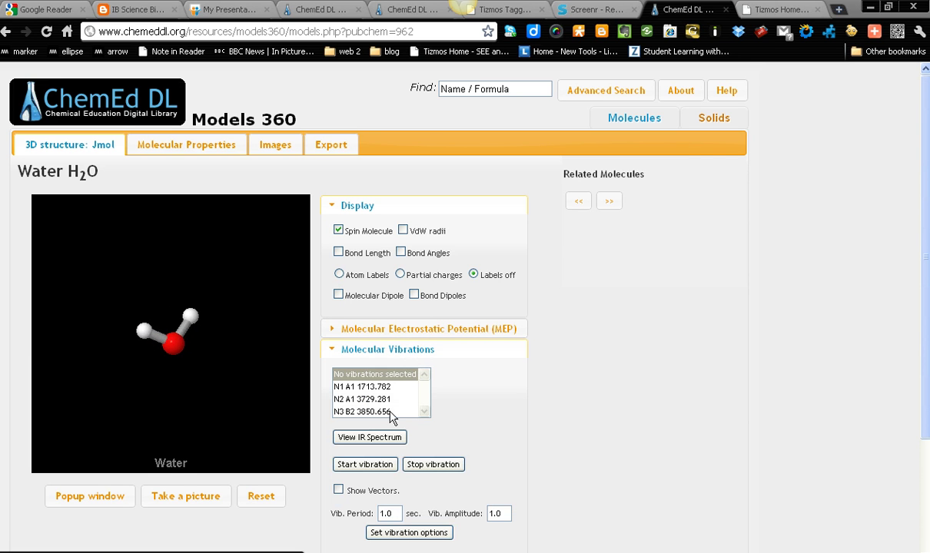
click(380, 439)
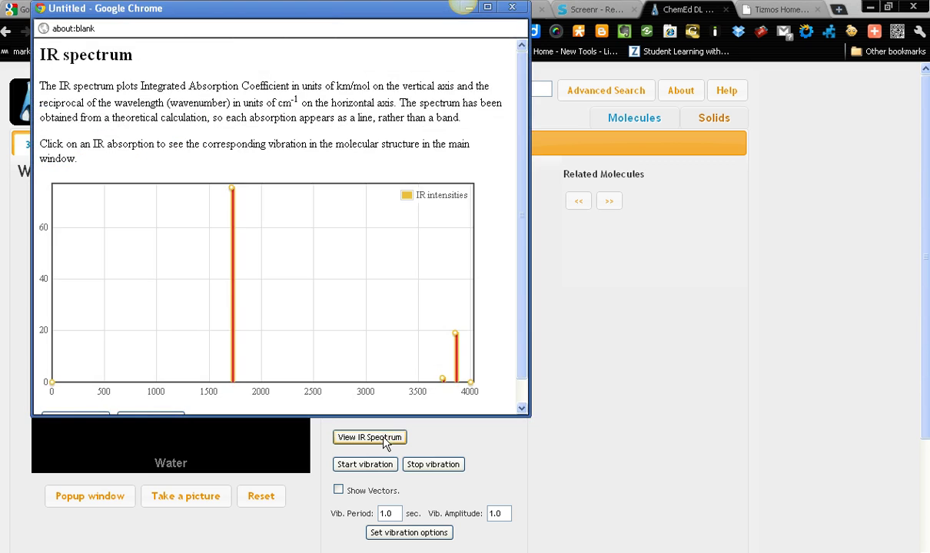
drag(321, 16, 602, 114)
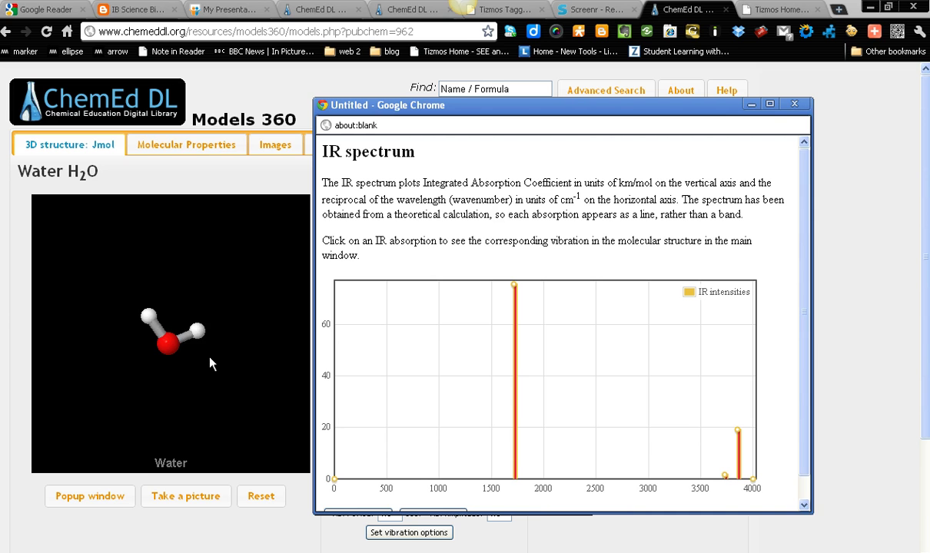
drag(532, 513, 531, 538)
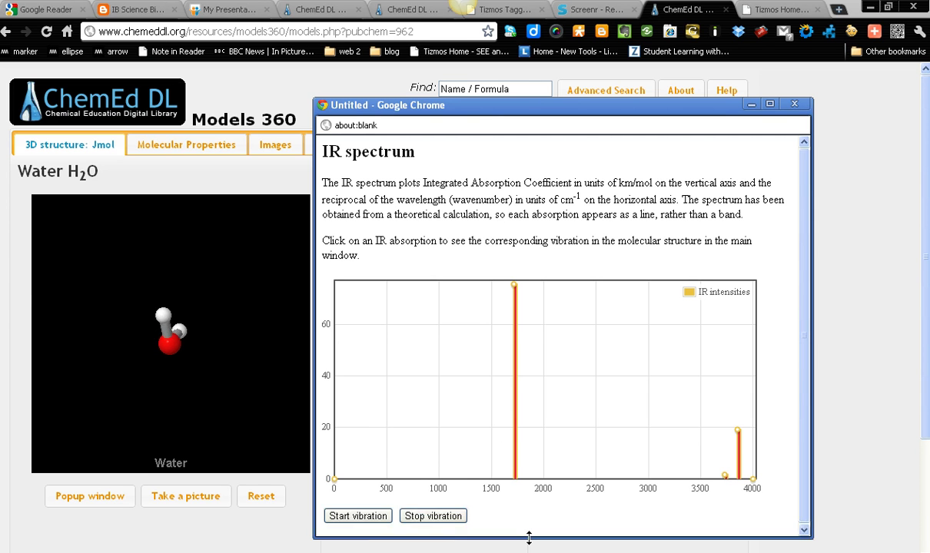
- Start water vibrating and select mode #1 from the peak near 1713.782 cm⁻¹
click(361, 504)
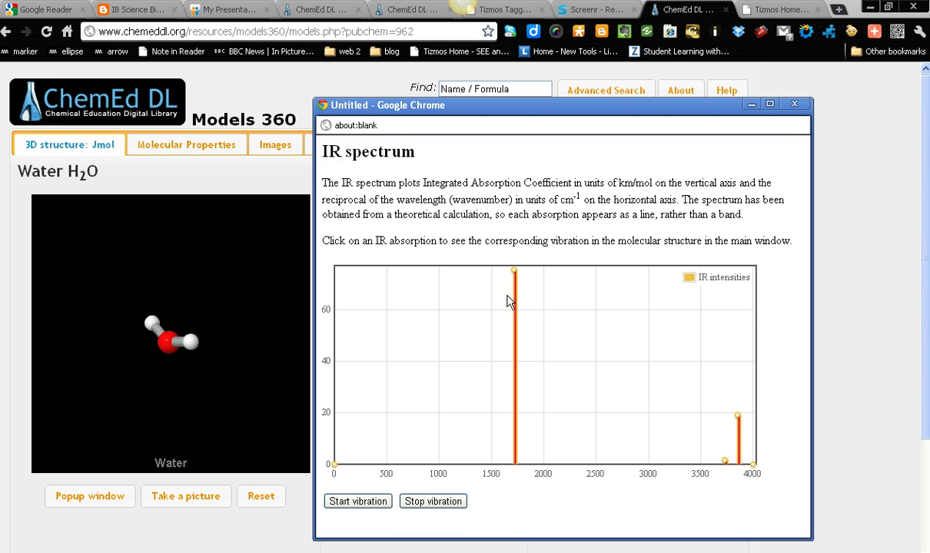
click(740, 419)
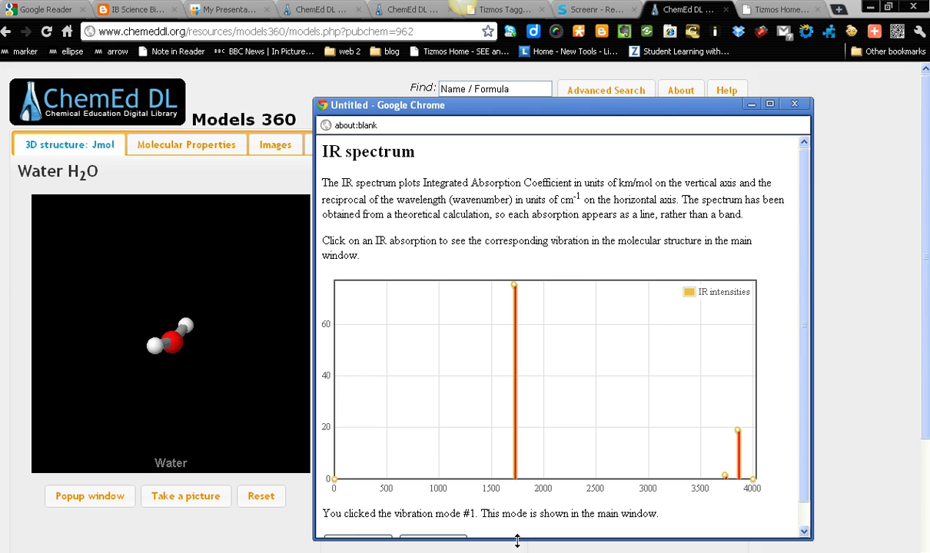
drag(518, 542, 517, 546)
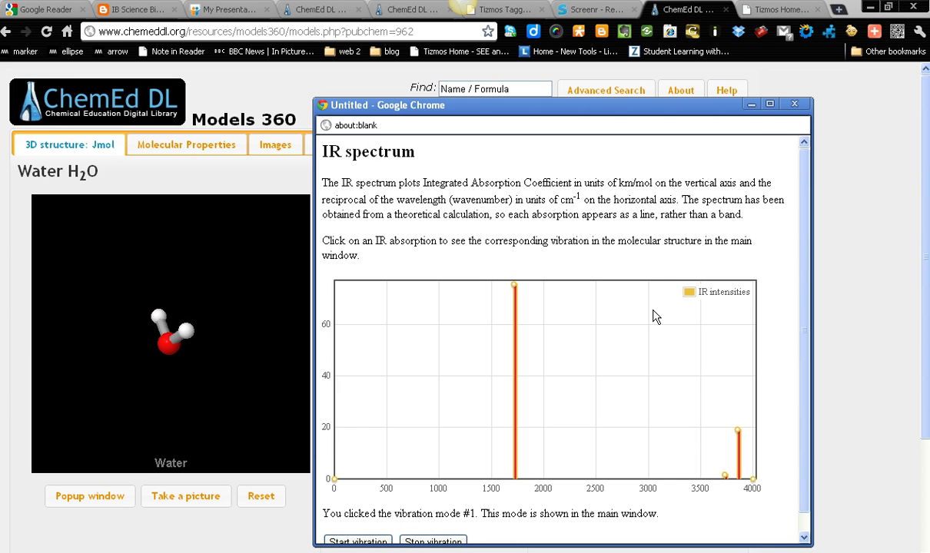
- Close water's IR spectrum window and switch to the ethanol page
click(794, 104)
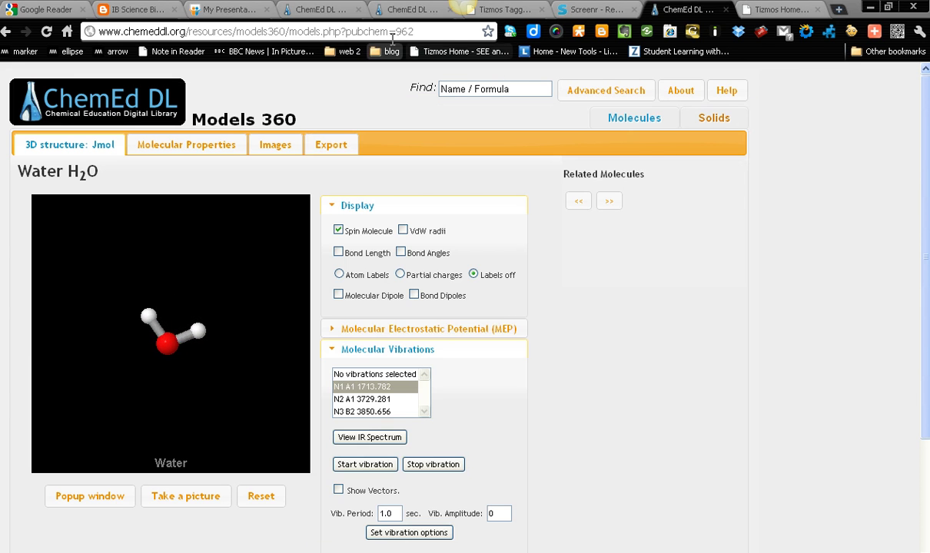
click(332, 10)
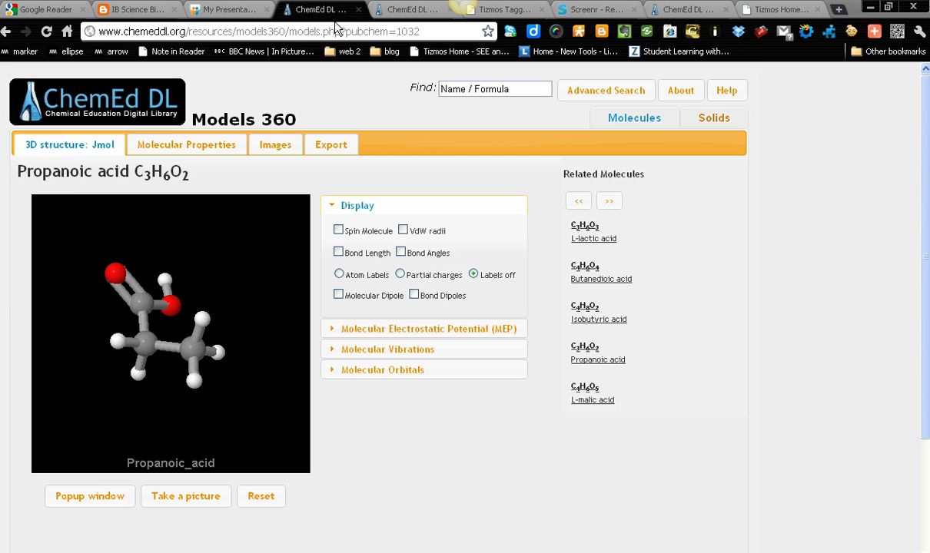
click(399, 10)
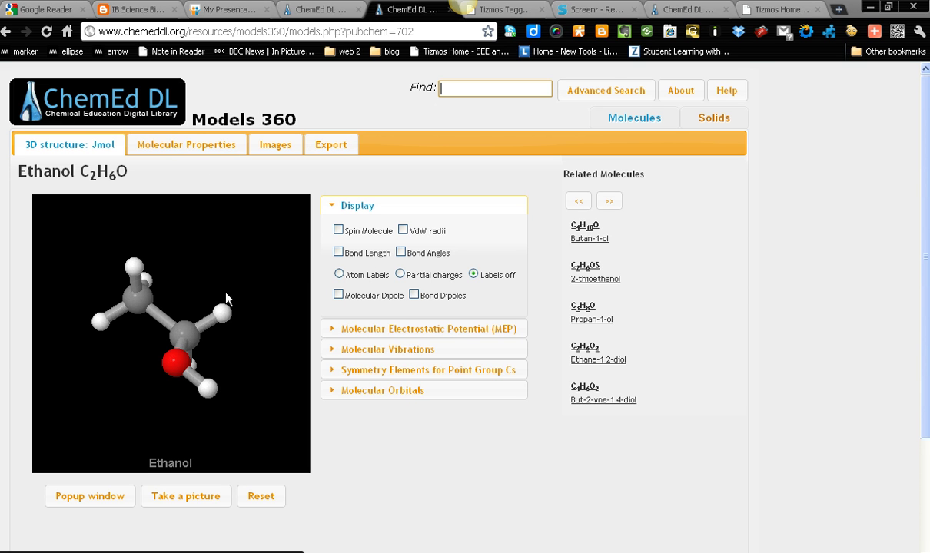
- View ethanol's 2D structure and molecular properties, then return to its 3D model
click(278, 150)
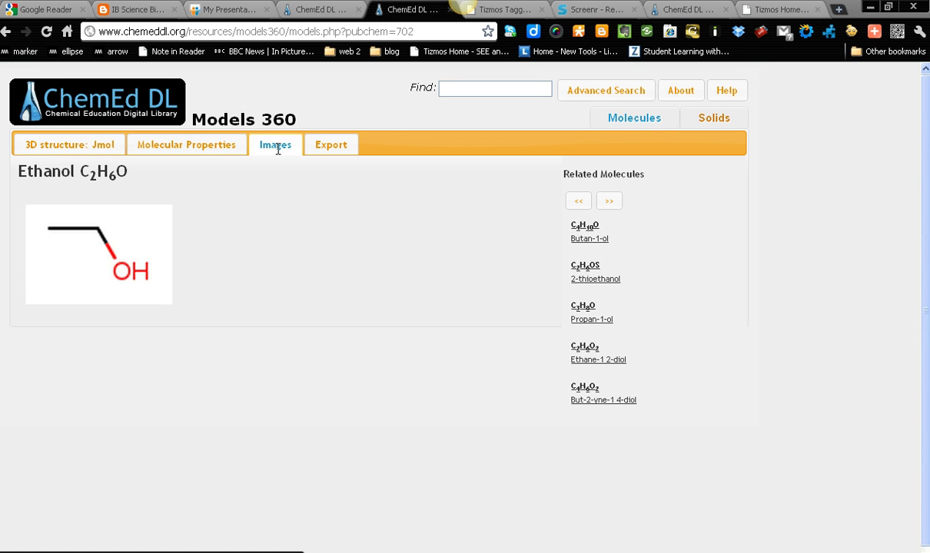
click(193, 146)
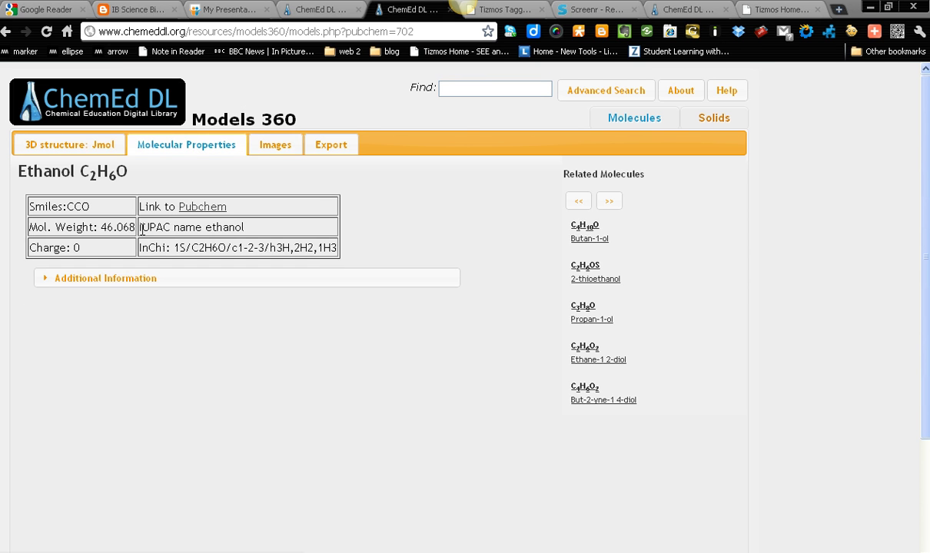
click(92, 150)
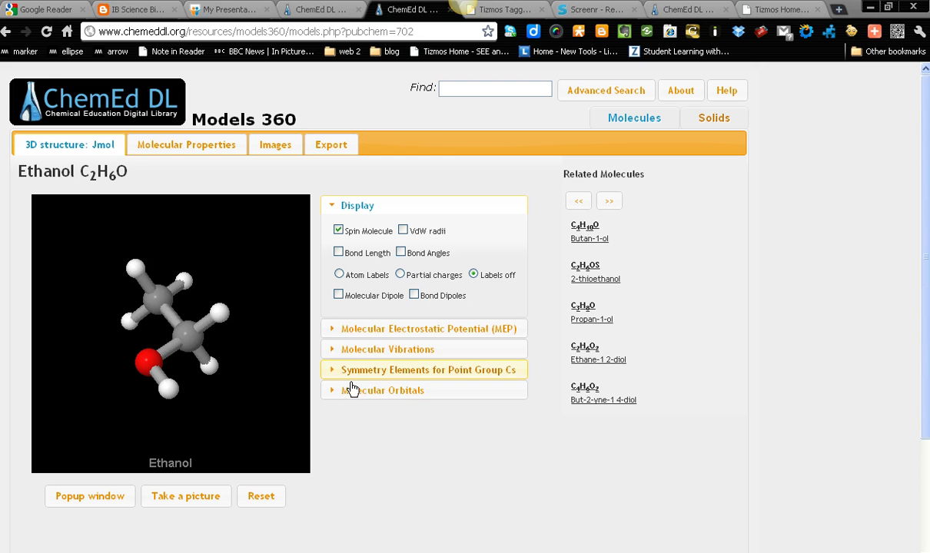
- Open ethanol's IR spectrum and move and heighten its window beside the molecule
click(396, 354)
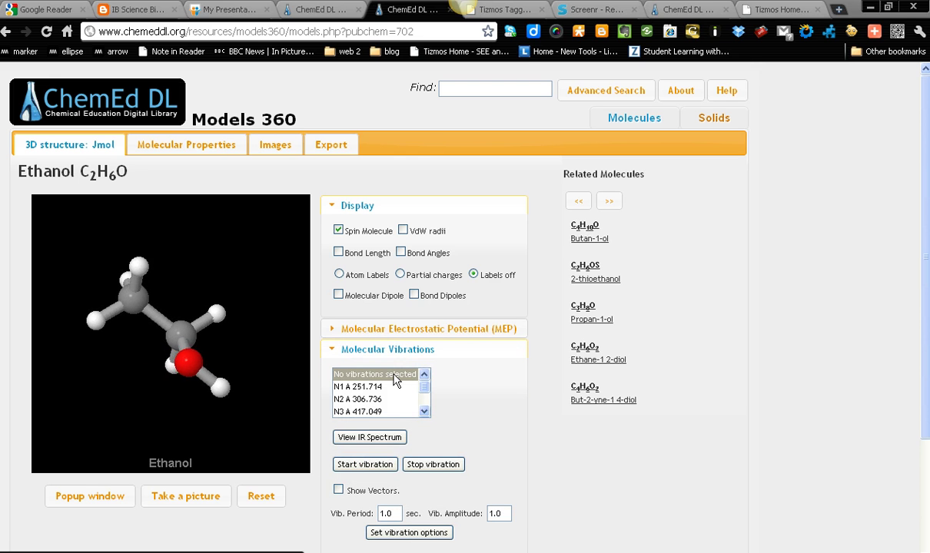
click(370, 438)
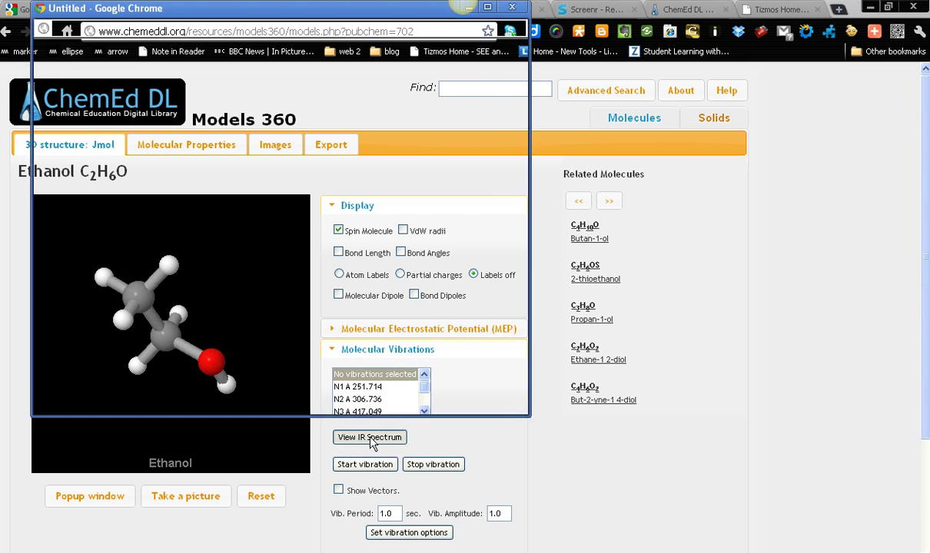
drag(329, 19, 618, 93)
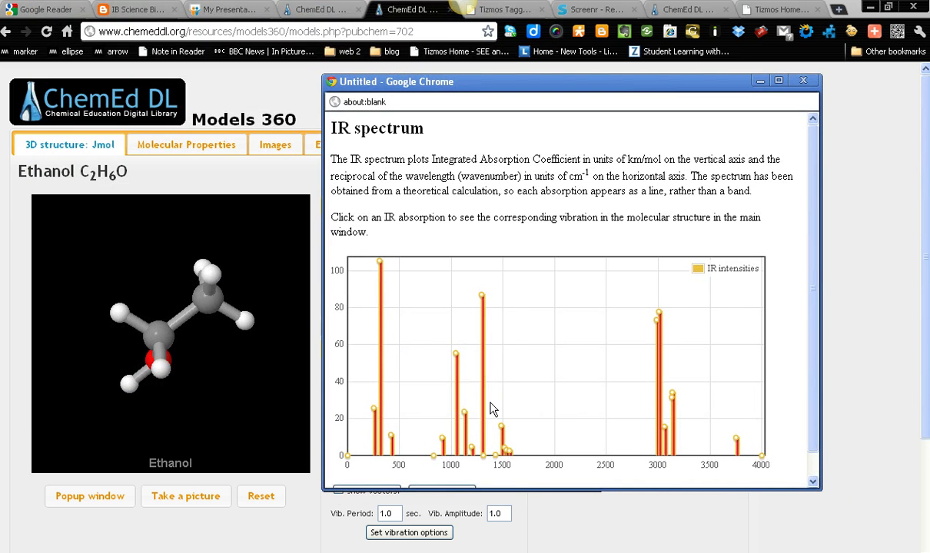
drag(534, 489, 536, 515)
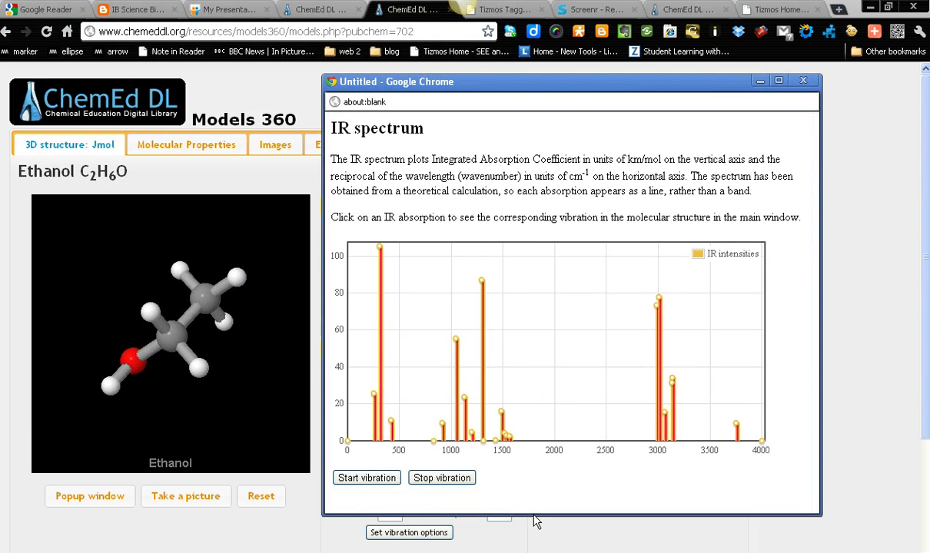
- Start ethanol vibrating, try the peak near 3750, then select mode 16 at 2982 cm⁻¹
click(364, 480)
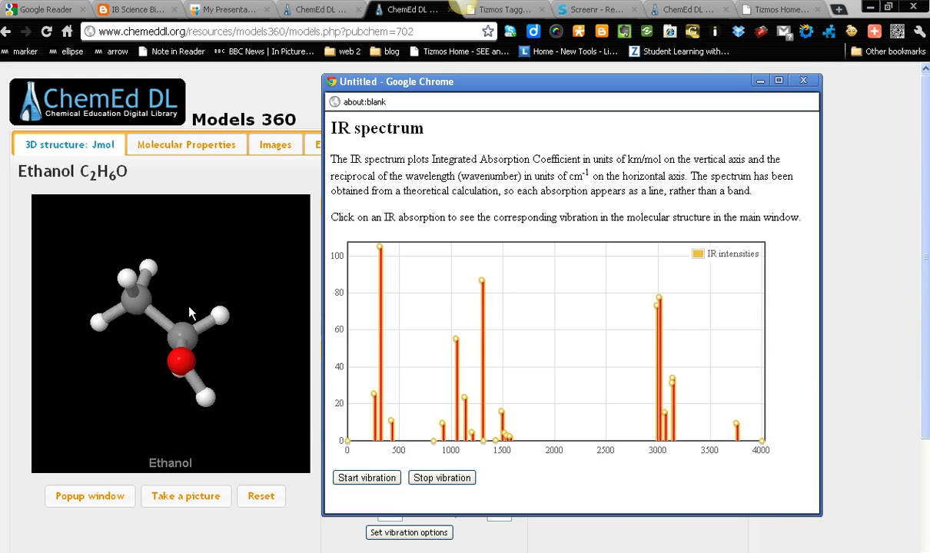
mouse_move(195, 345)
mouse_down()
mouse_move(218, 368)
mouse_move(213, 345)
mouse_up()
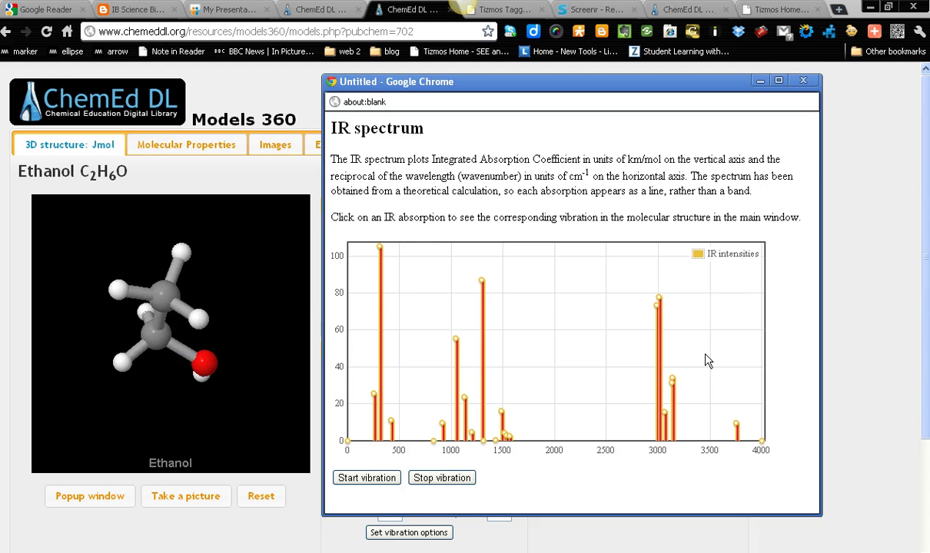
click(737, 431)
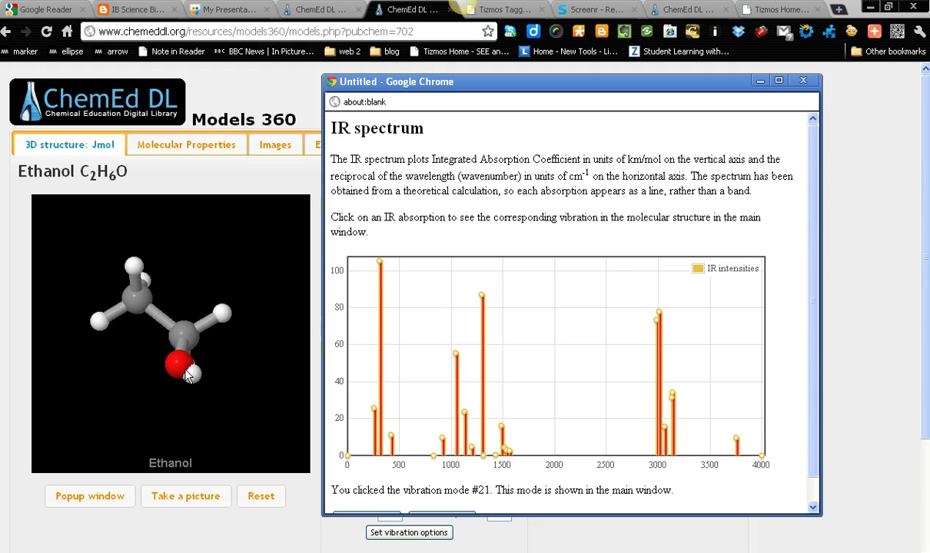
click(658, 317)
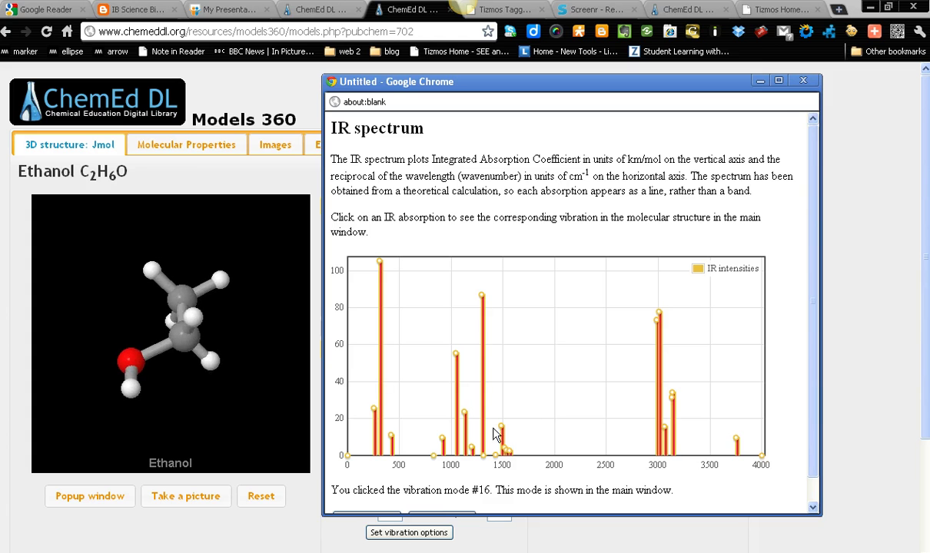
- Close ethanol's spectrum, switch to propanoic acid and expand its Molecular Vibrations options
click(803, 80)
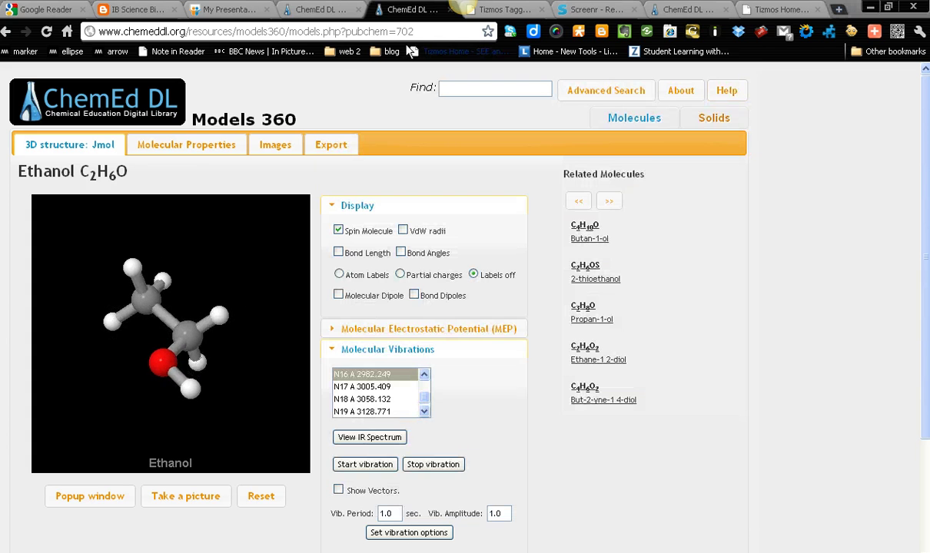
click(323, 10)
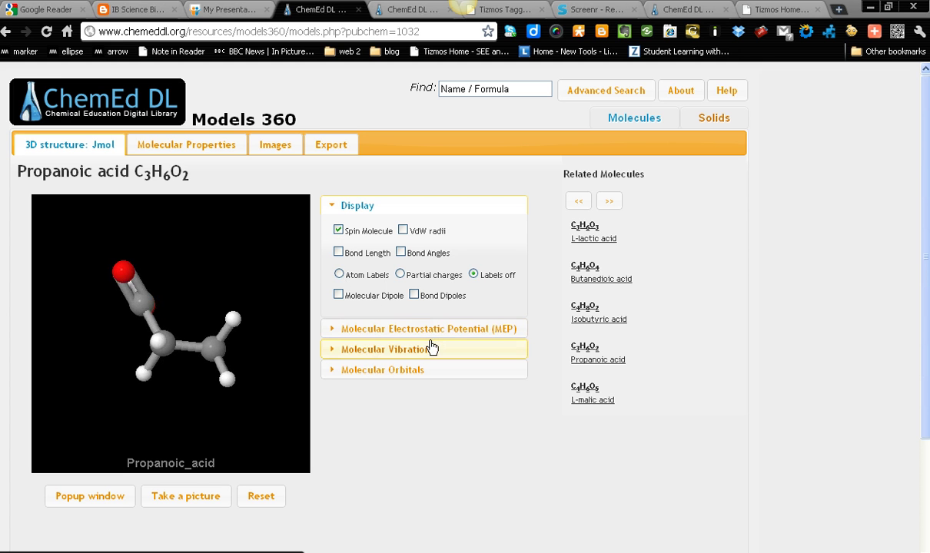
click(392, 352)
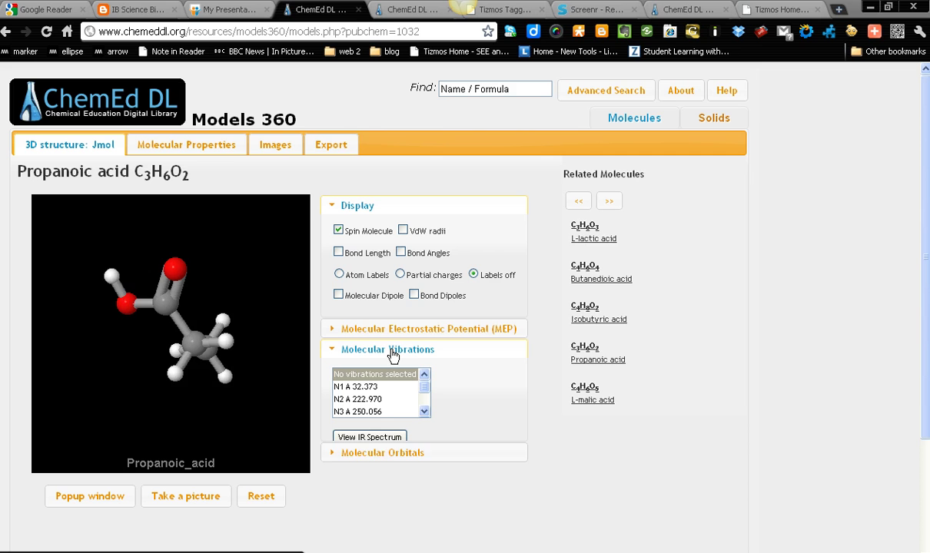
drag(425, 391, 405, 364)
- Open propanoic acid's IR spectrum and move and heighten its window beside the molecule
click(370, 437)
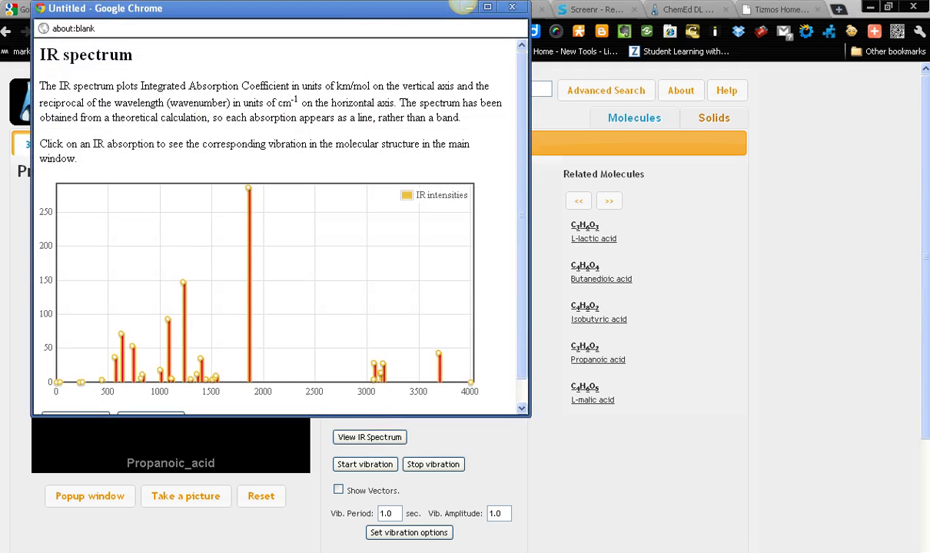
drag(357, 16, 648, 95)
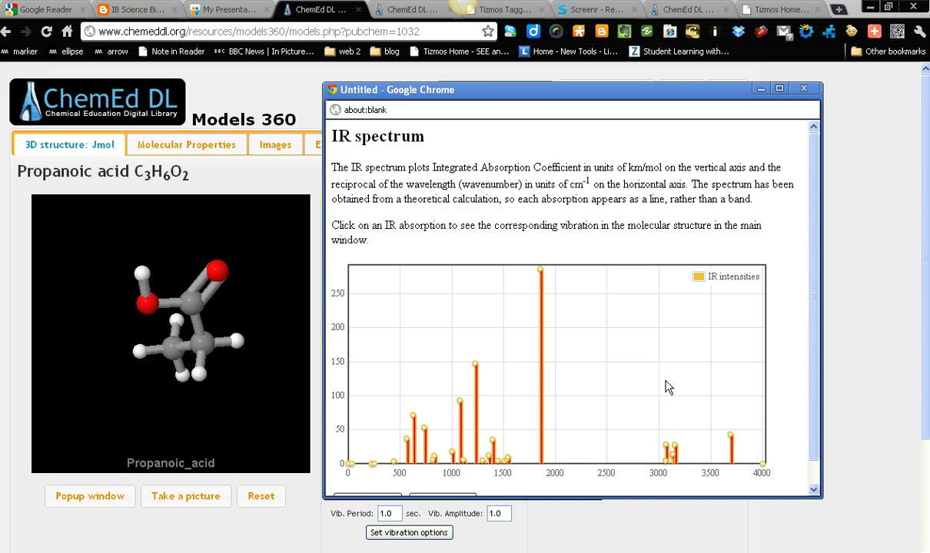
drag(613, 498, 615, 524)
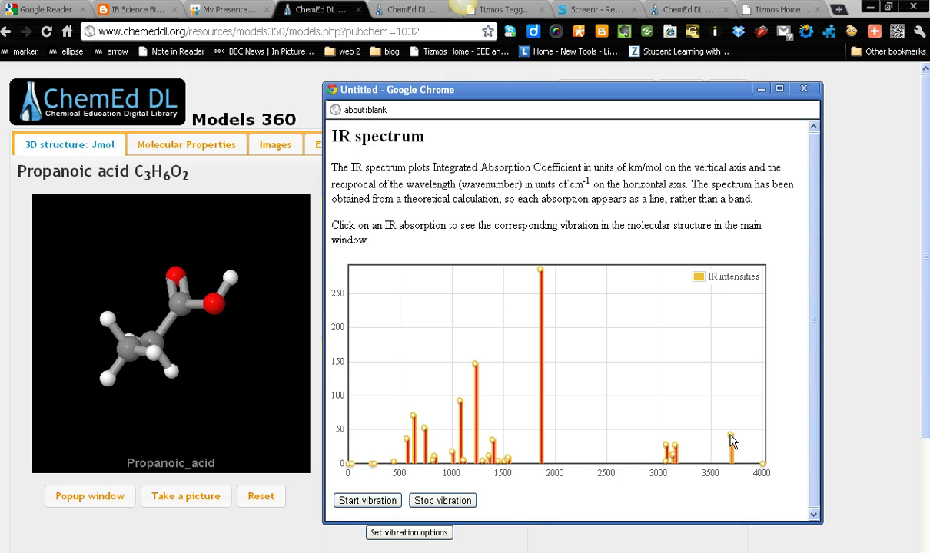
- Animate the peaks near 3700 and 1870, ending on mode 26 at 3150 cm⁻¹
click(731, 441)
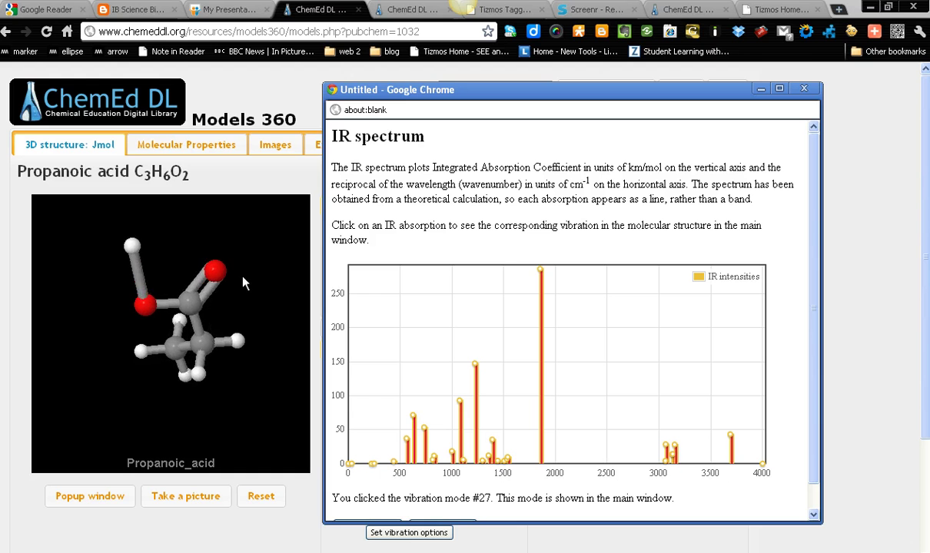
click(541, 274)
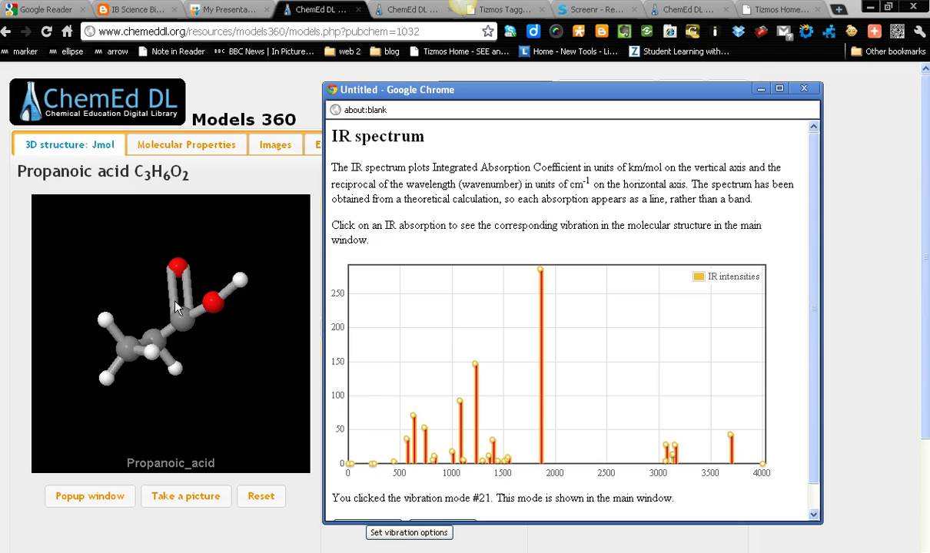
click(674, 449)
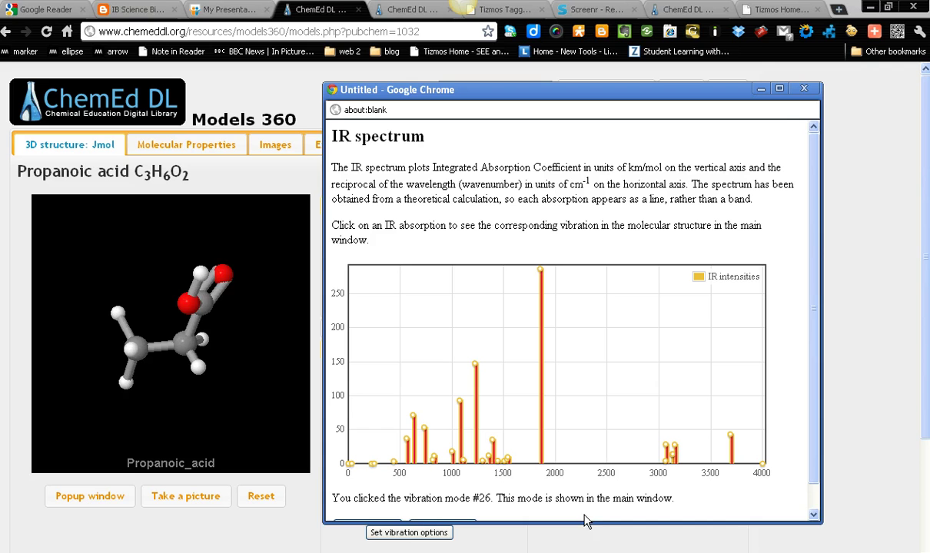
drag(587, 524, 587, 540)
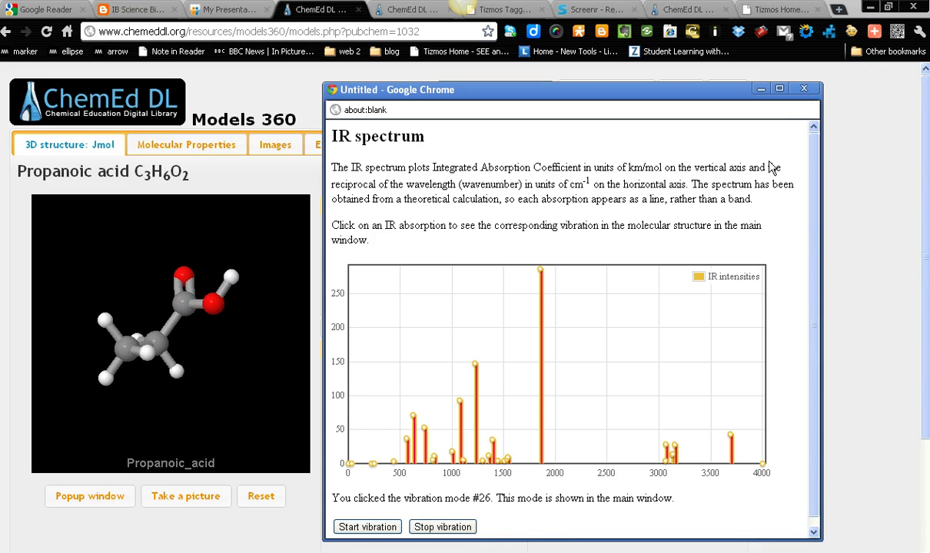
click(761, 88)
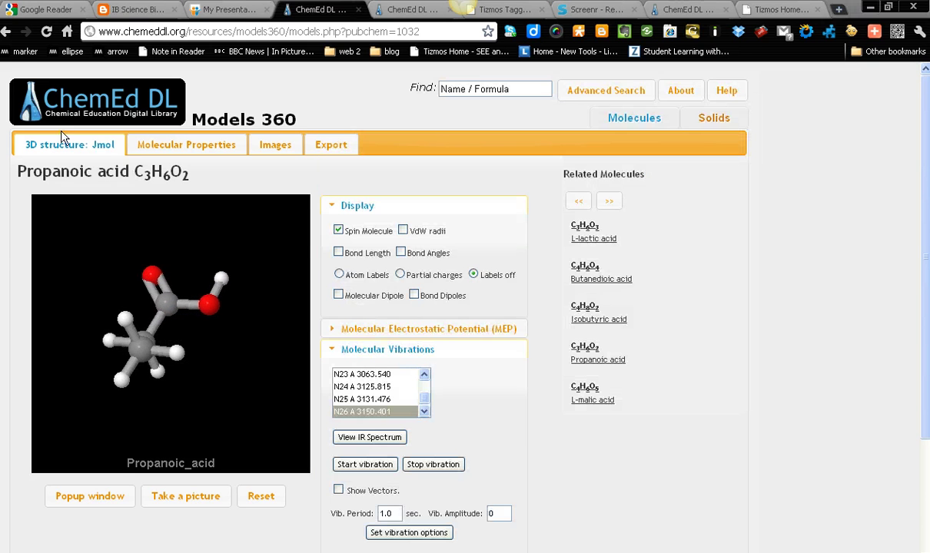